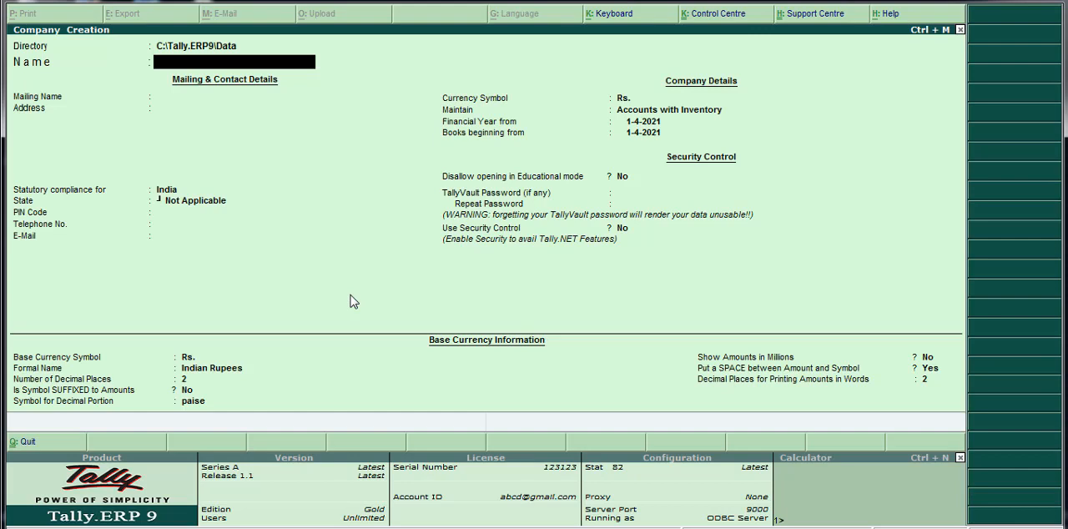
Change the company's data directory to d:\globel limited.
{"action": "key", "text": "BackSpace"}
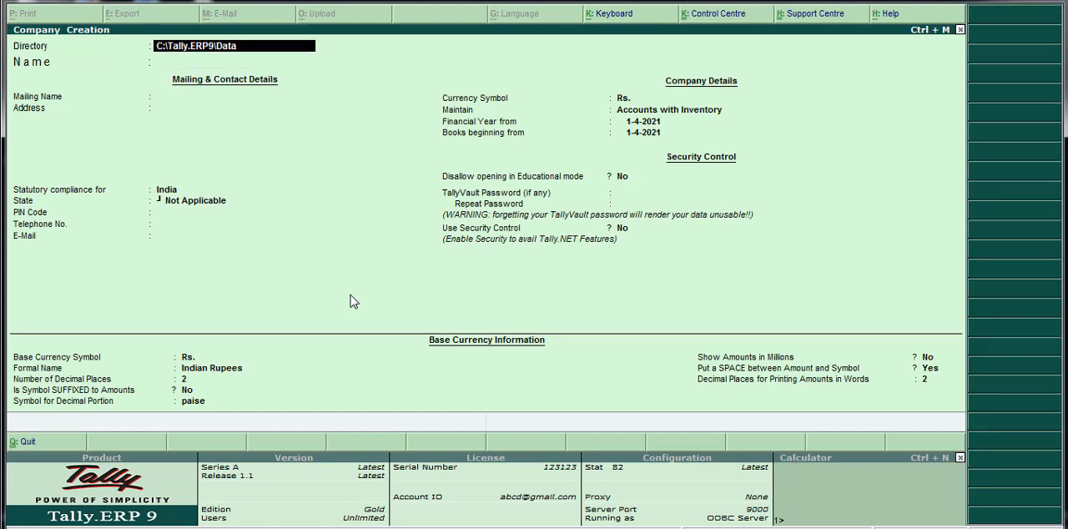
{"action": "type", "text": "d:\\"}
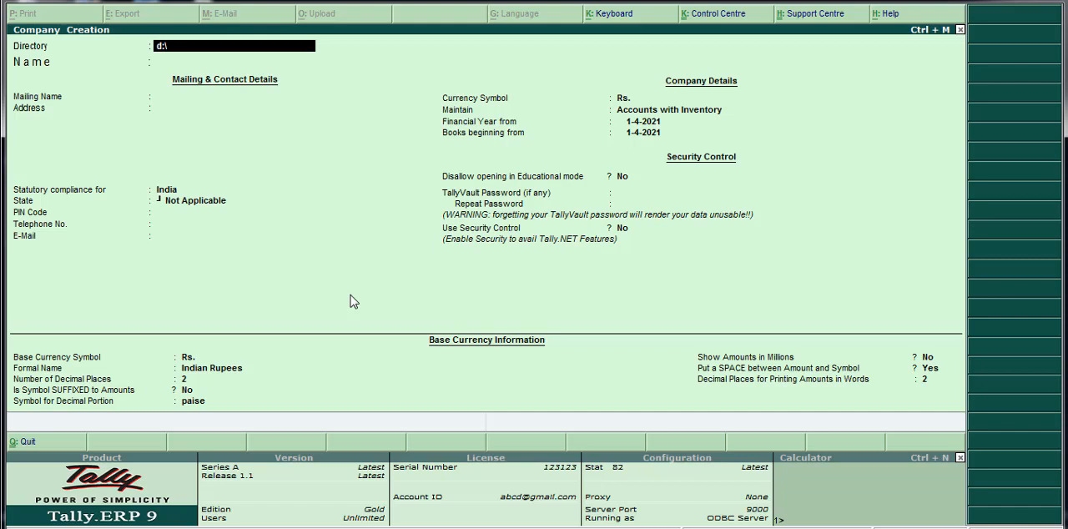
{"action": "type", "text": "globel limited"}
{"action": "key", "text": "Return"}
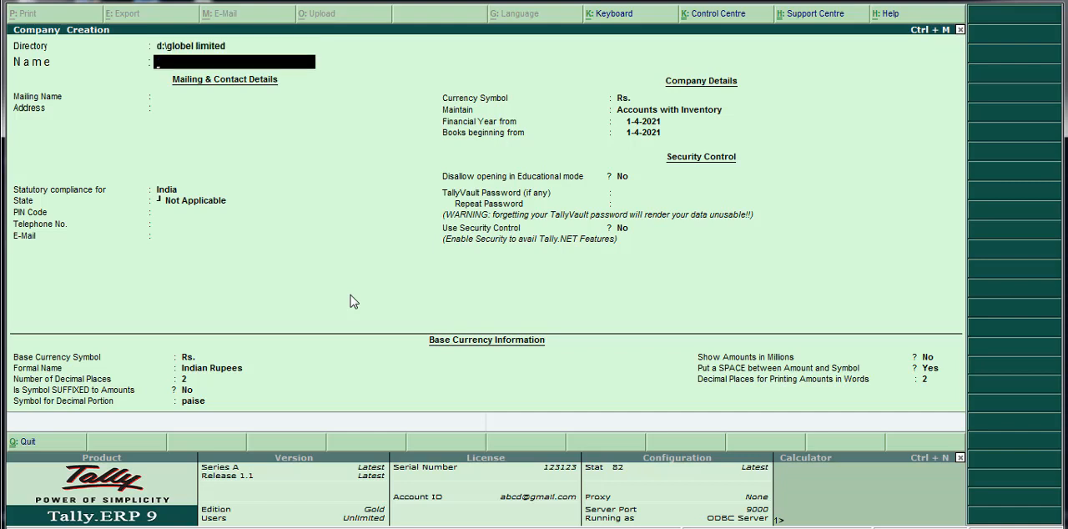
Name the company GLOBEL LIMITED and use the same mailing name.
{"action": "type", "text": "GLOBEL LIMITED"}
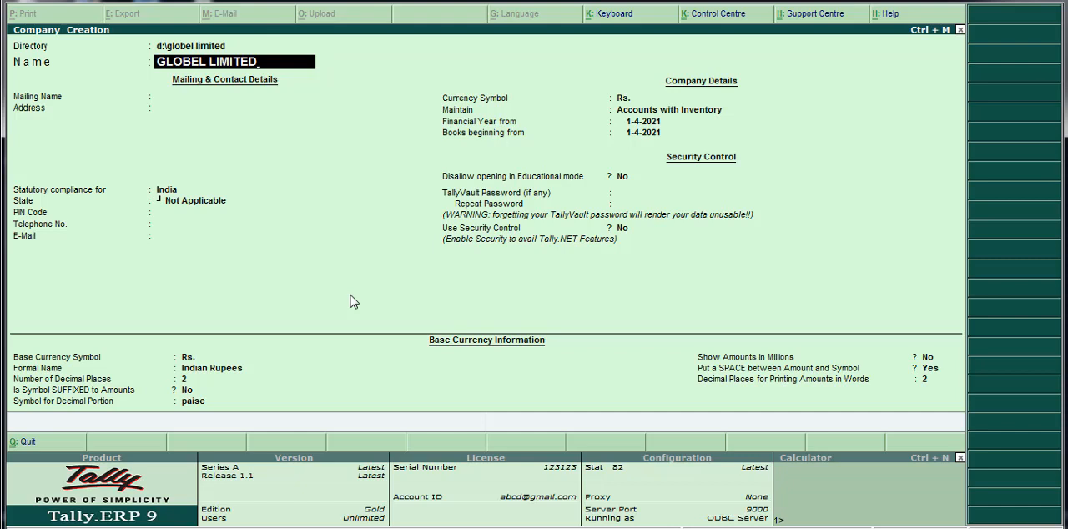
{"action": "key", "text": "Return"}
Fill in the company's postal address on three lines: building number, locality and city.
{"action": "key", "text": "Return"}
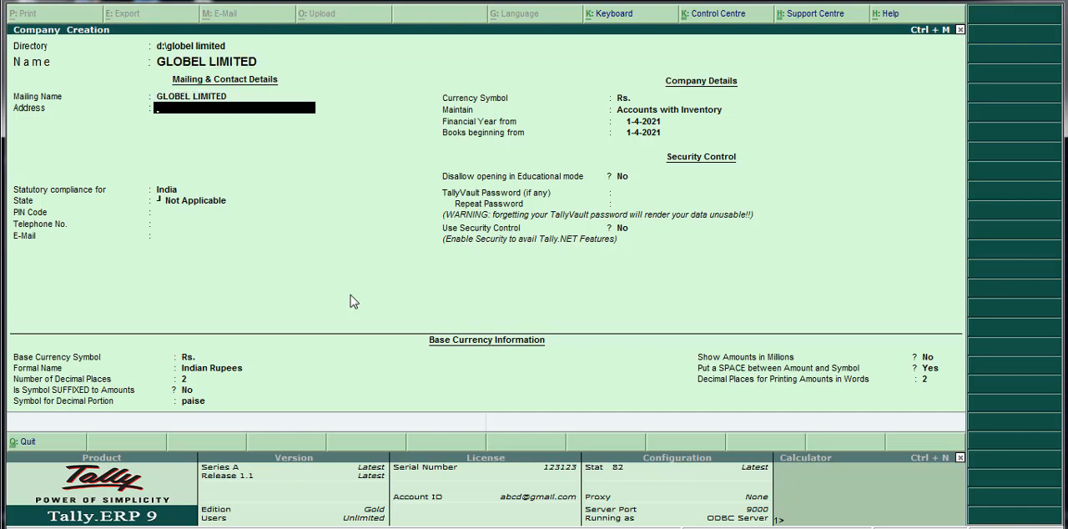
{"action": "key", "text": "Return"}
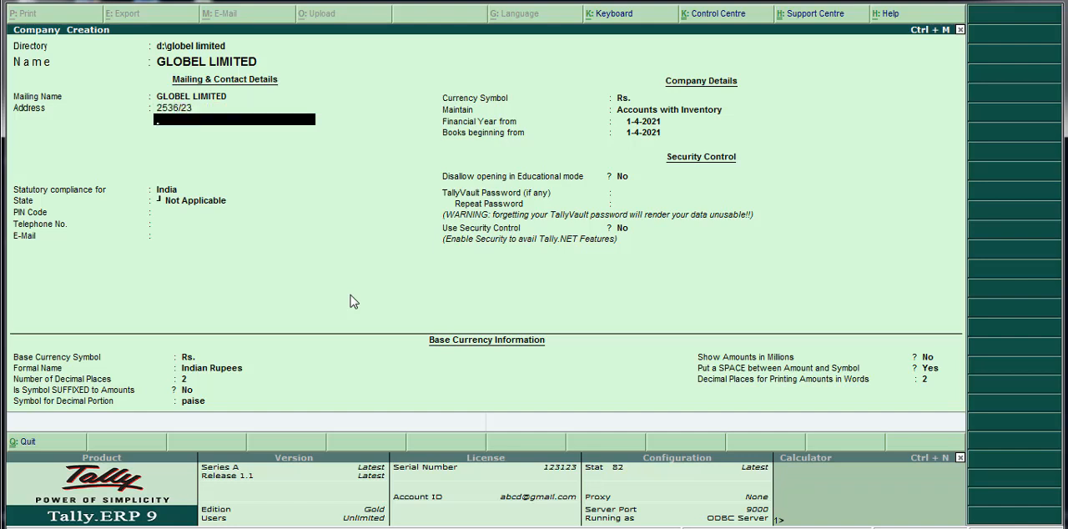
{"action": "key", "text": "Return"}
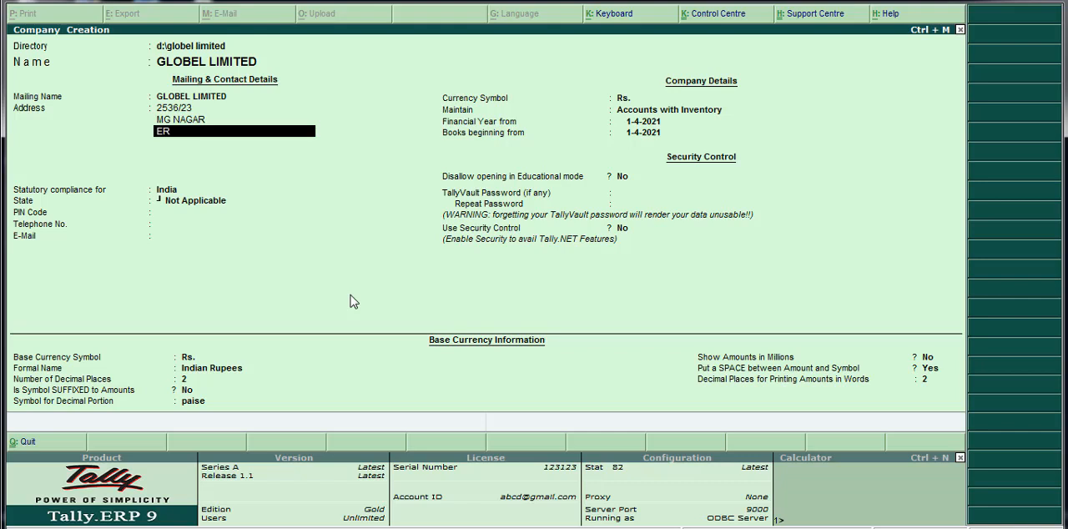
{"action": "key", "text": "Return"}
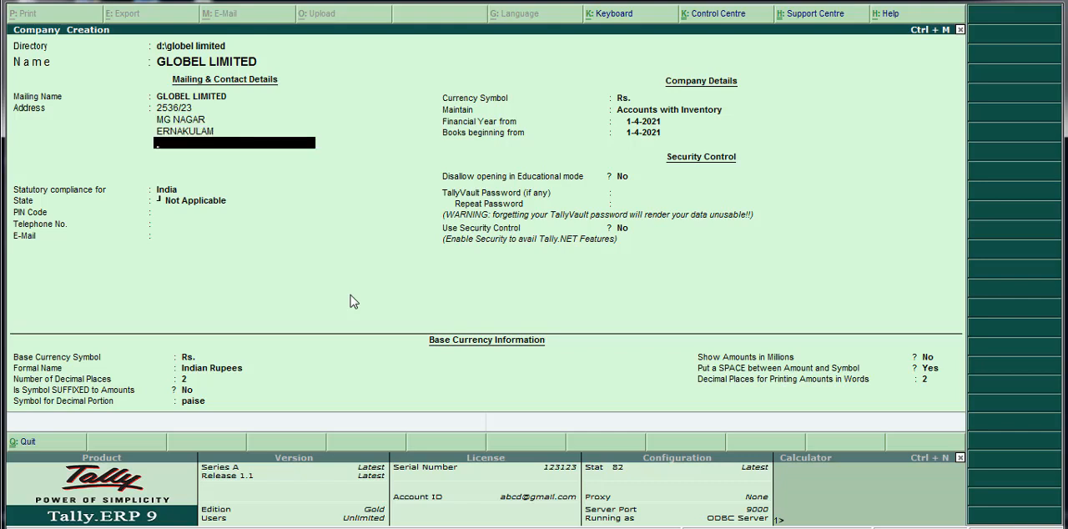
Add a "GST NO :" line beneath the city in the company's address.
{"action": "key", "text": "Return"}
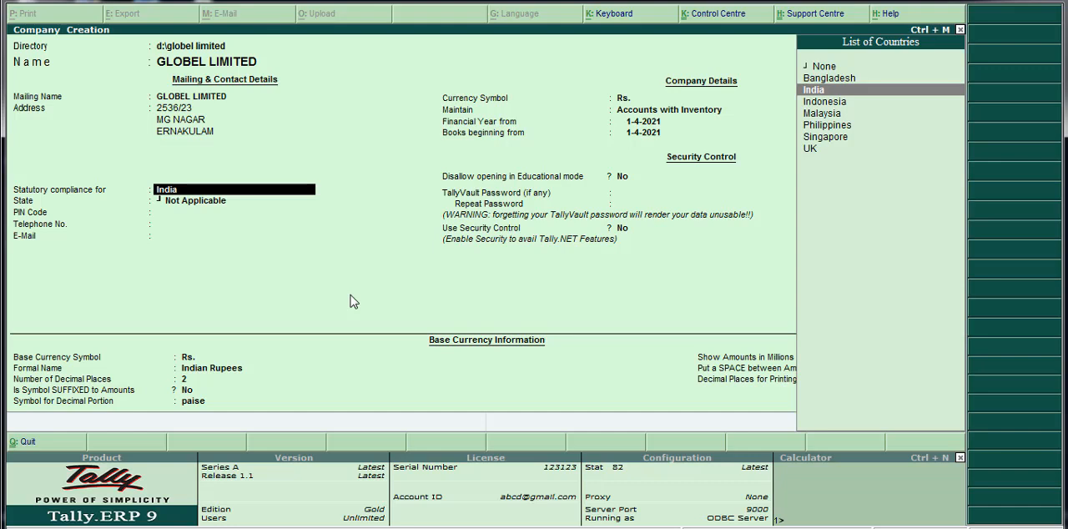
{"action": "key", "text": "BackSpace"}
{"action": "key", "text": "Return"}
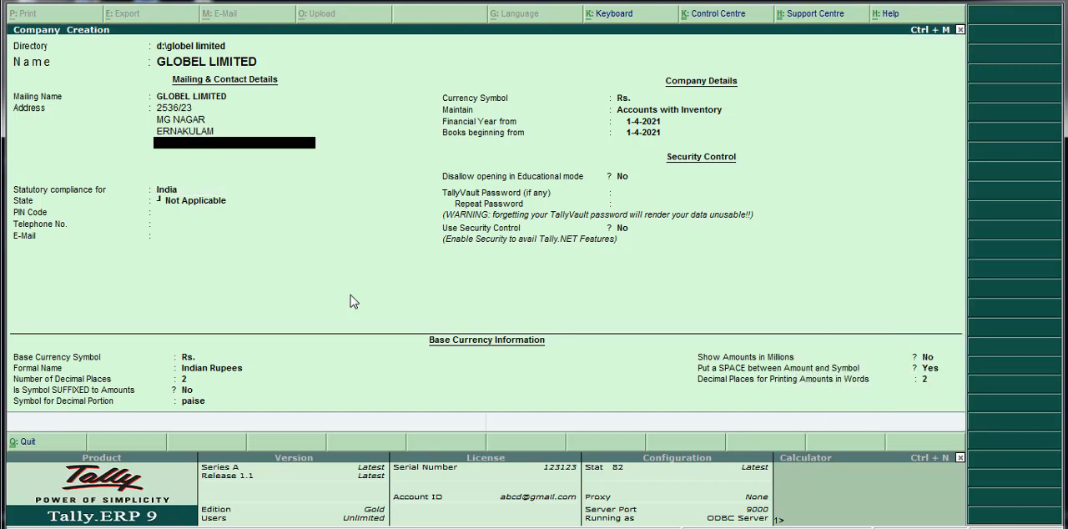
{"action": "type", "text": "GST NO :"}
{"action": "key", "text": "Return"}
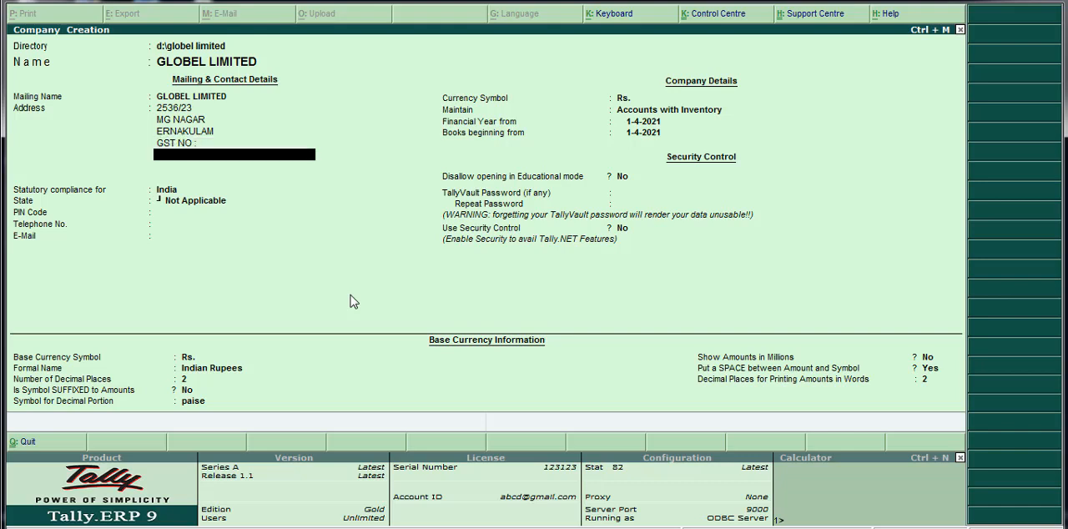
{"action": "key", "text": "Return"}
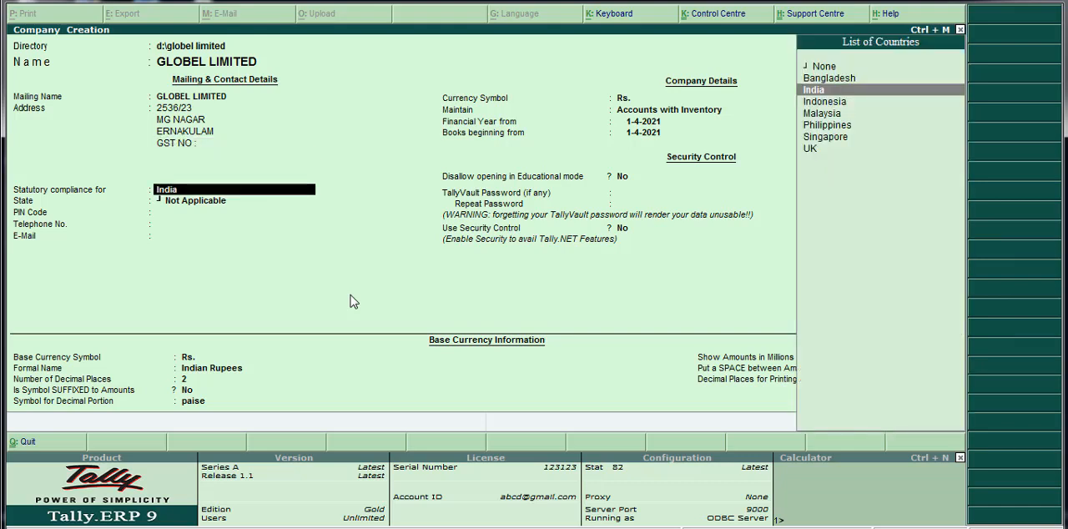
Look through the list of countries and keep India for statutory compliance.
{"action": "key", "text": "Down"}
{"action": "key", "text": "Down"}
{"action": "key", "text": "Down"}
{"action": "key", "text": "Down"}
{"action": "key", "text": "Down"}
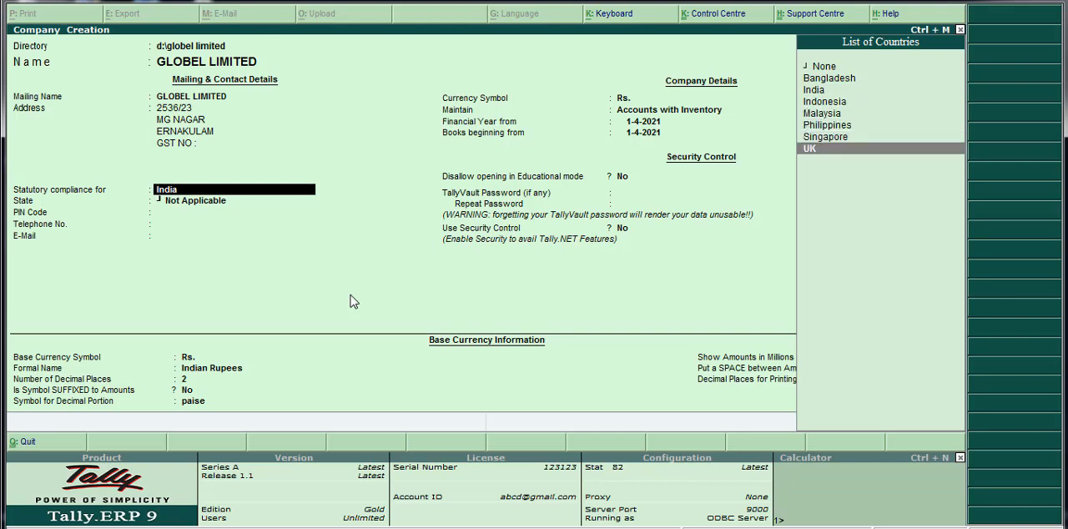
{"action": "key", "text": "Up"}
{"action": "key", "text": "Up"}
{"action": "key", "text": "Up"}
{"action": "key", "text": "Up"}
{"action": "key", "text": "Up"}
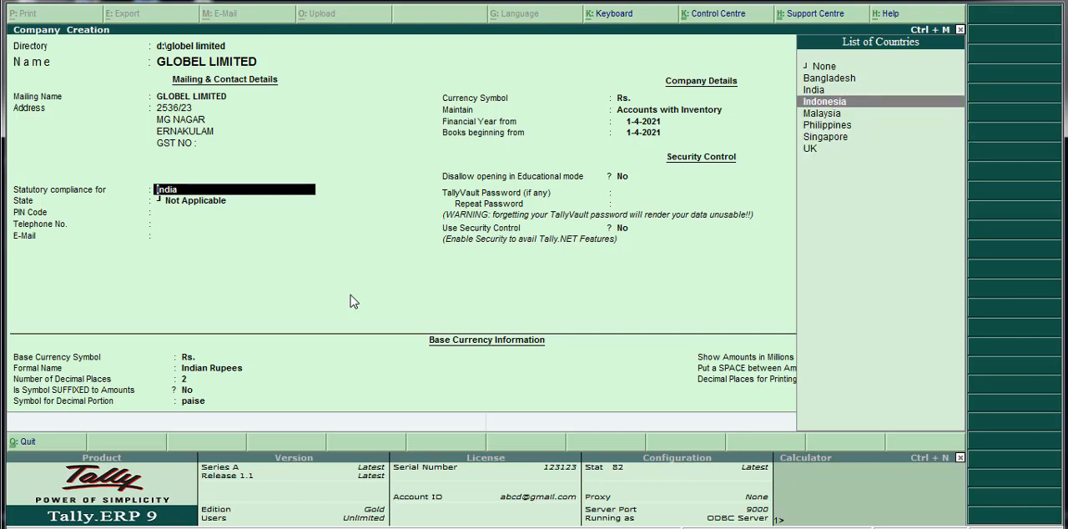
{"action": "key", "text": "Return"}
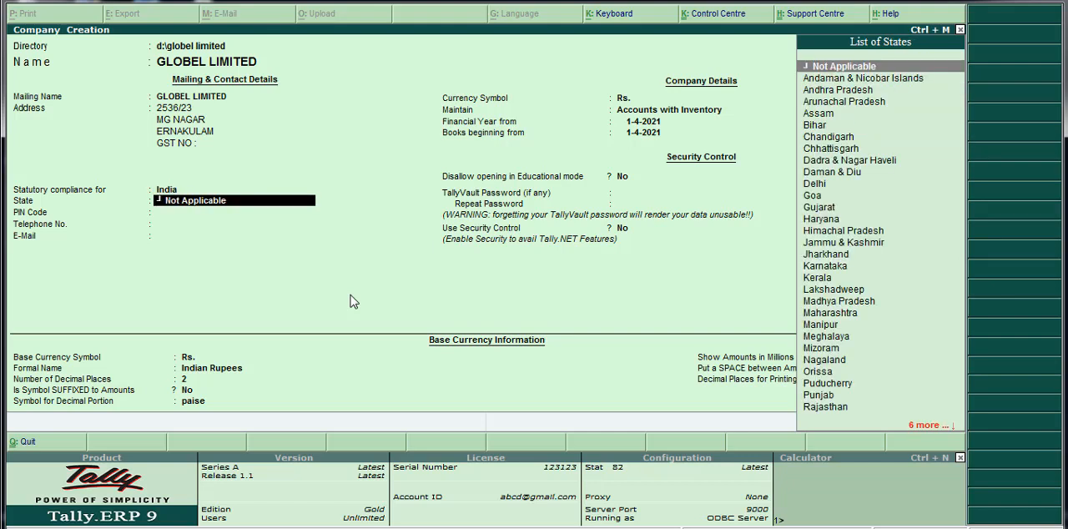
Set the company's state to Kerala.
{"action": "type", "text": "KERA"}
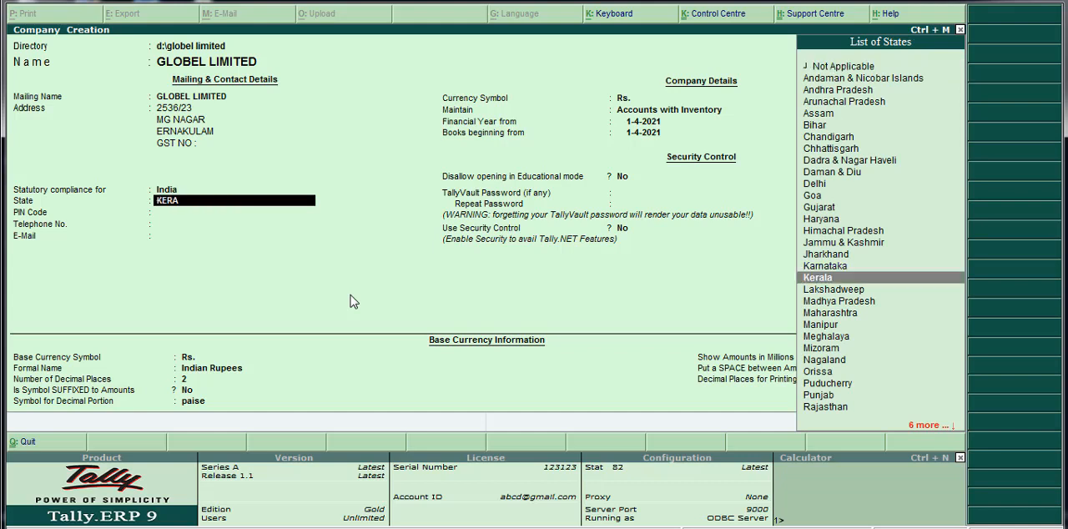
{"action": "key", "text": "Down"}
{"action": "key", "text": "Down"}
{"action": "key", "text": "Down"}
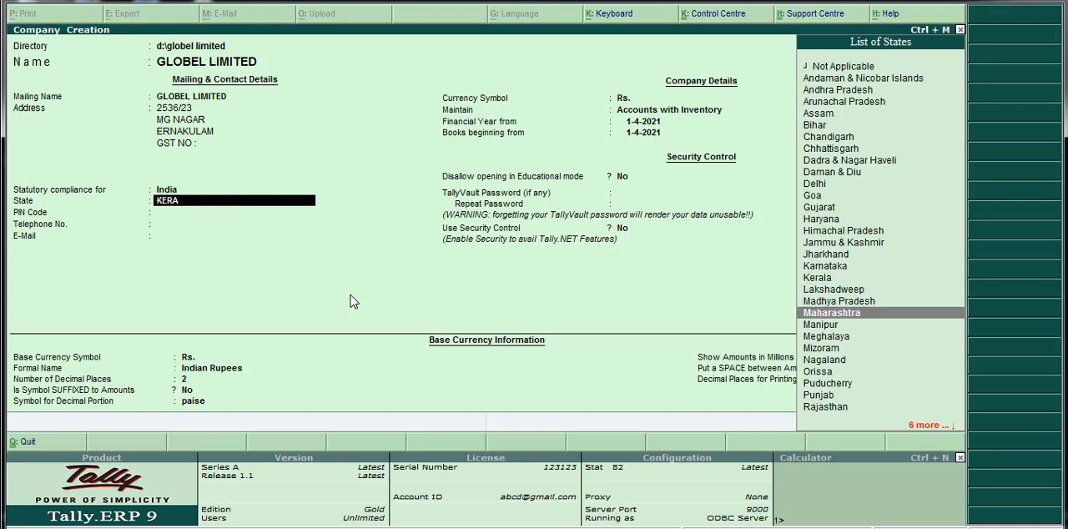
{"action": "key", "text": "Up"}
{"action": "key", "text": "Up"}
{"action": "key", "text": "Up"}
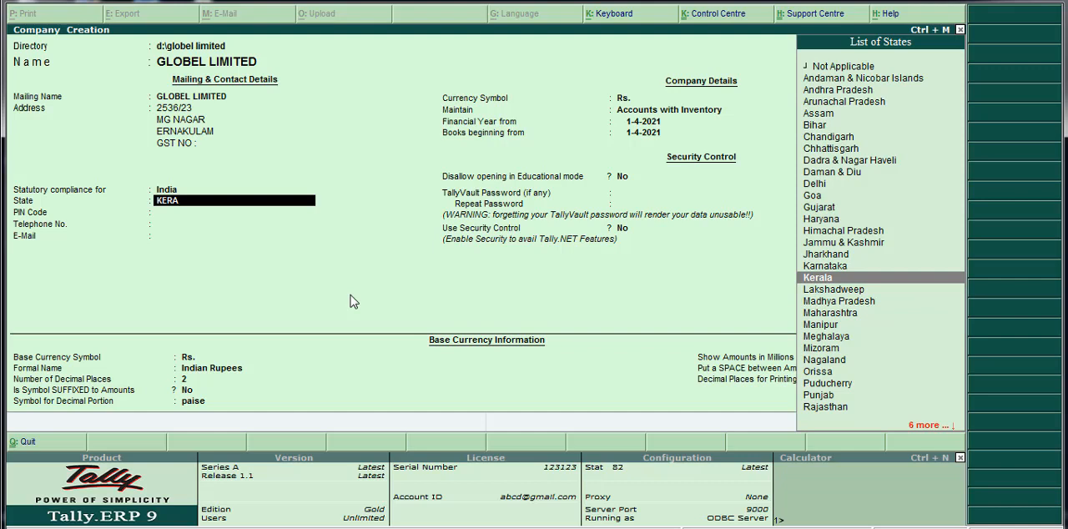
{"action": "key", "text": "Return"}
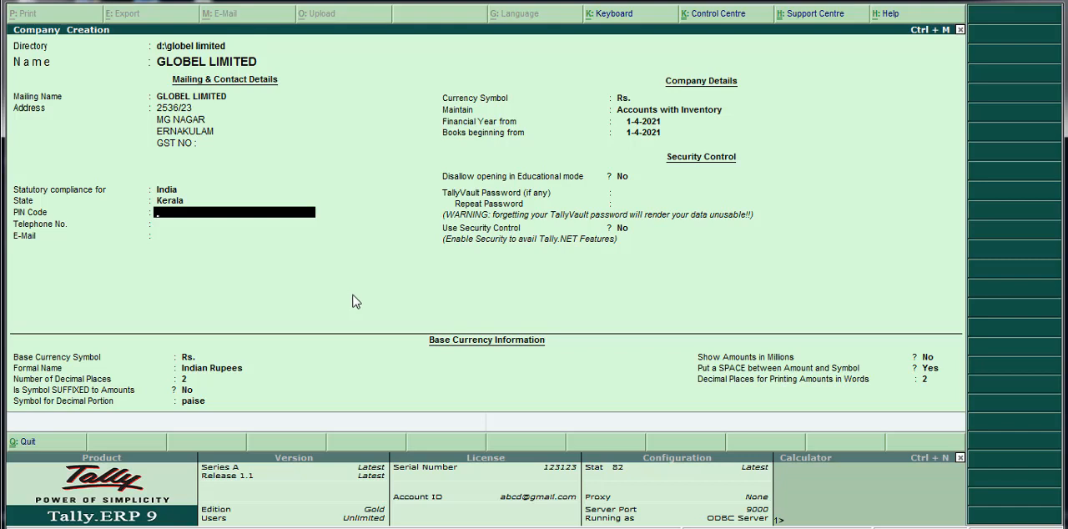
Fill in the company's postal PIN code and a placeholder telephone number.
{"action": "type", "text": "236548"}
{"action": "key", "text": "Return"}
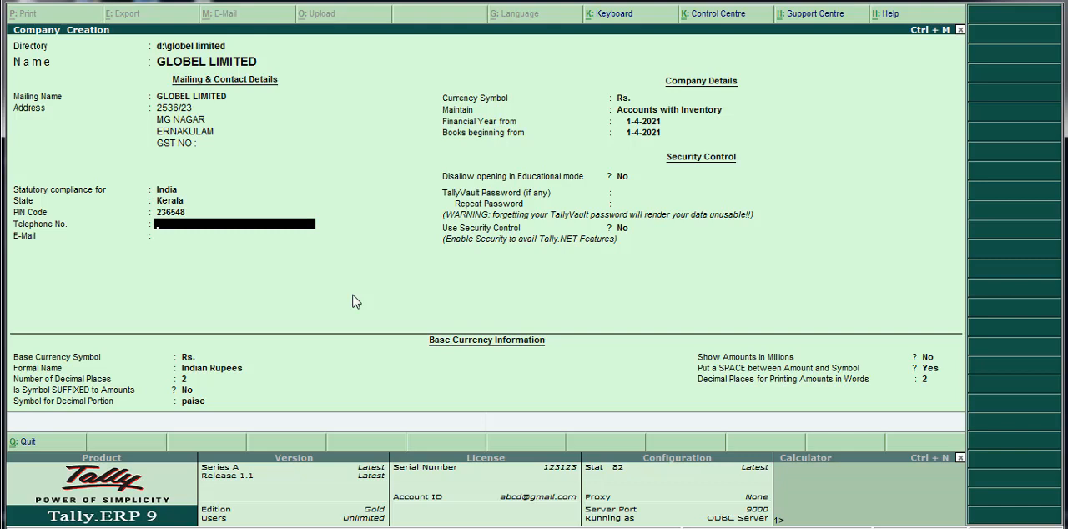
{"action": "type", "text": "XXXXXXXXXX"}
{"action": "key", "text": "Return"}
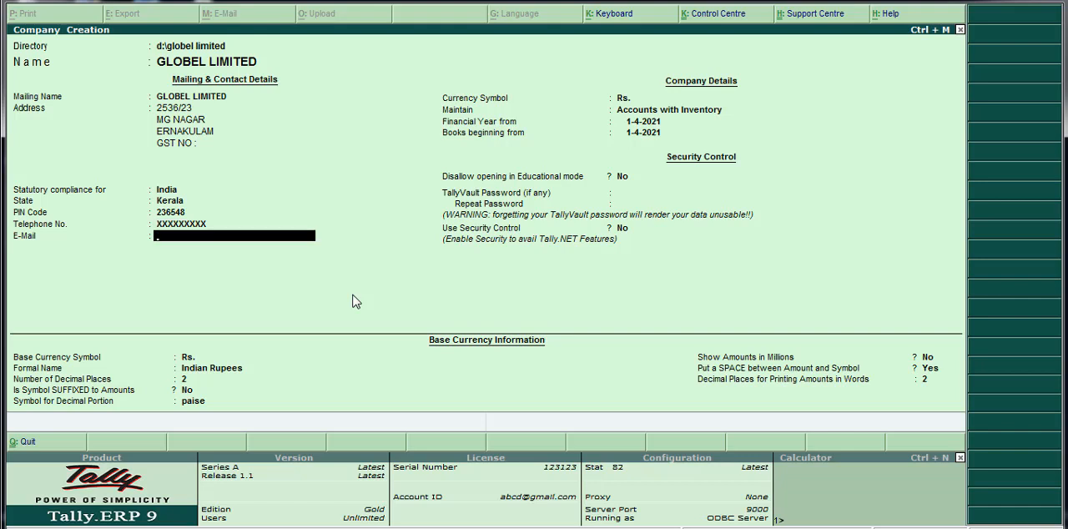
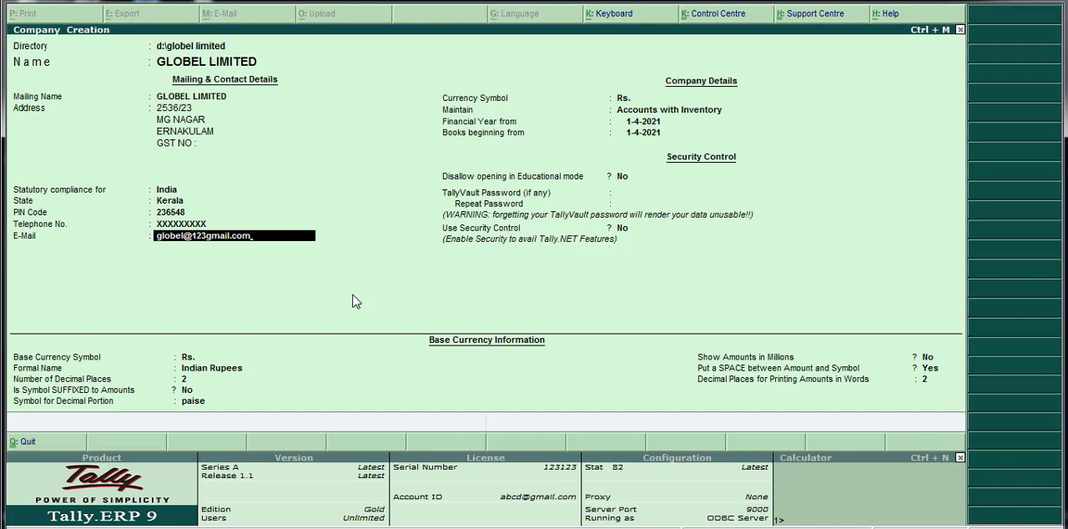
Fill in the company's e-mail address in lowercase.
{"action": "key", "text": "Return"}
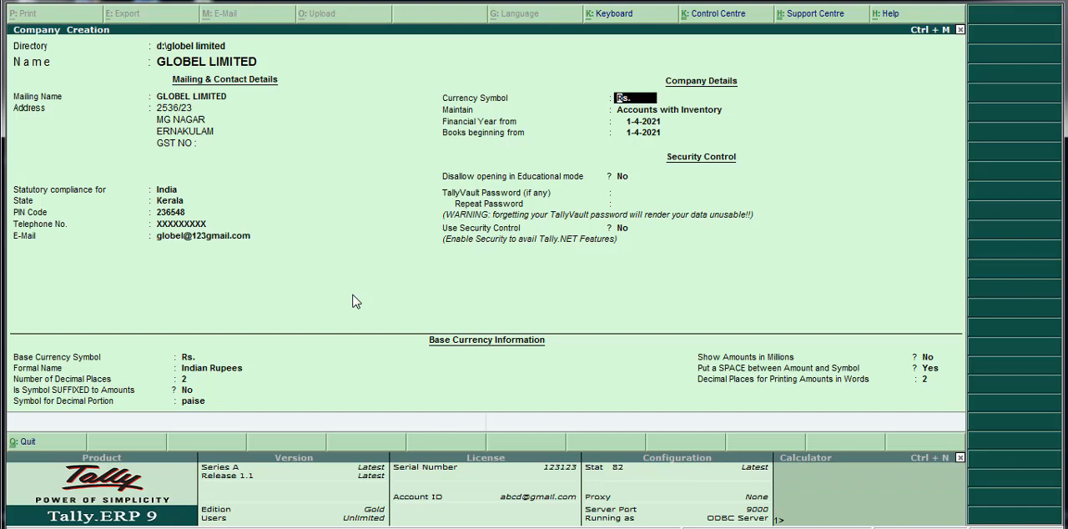
Keep Rs. as the currency symbol and choose Accounts with Inventory as the type of company to maintain.
{"action": "key", "text": "Return"}
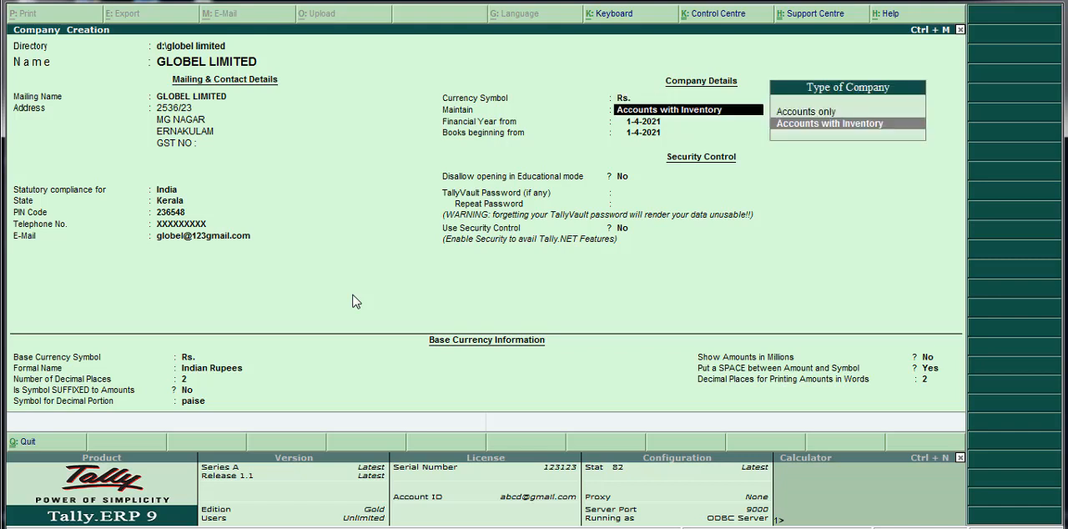
{"action": "key", "text": "Up"}
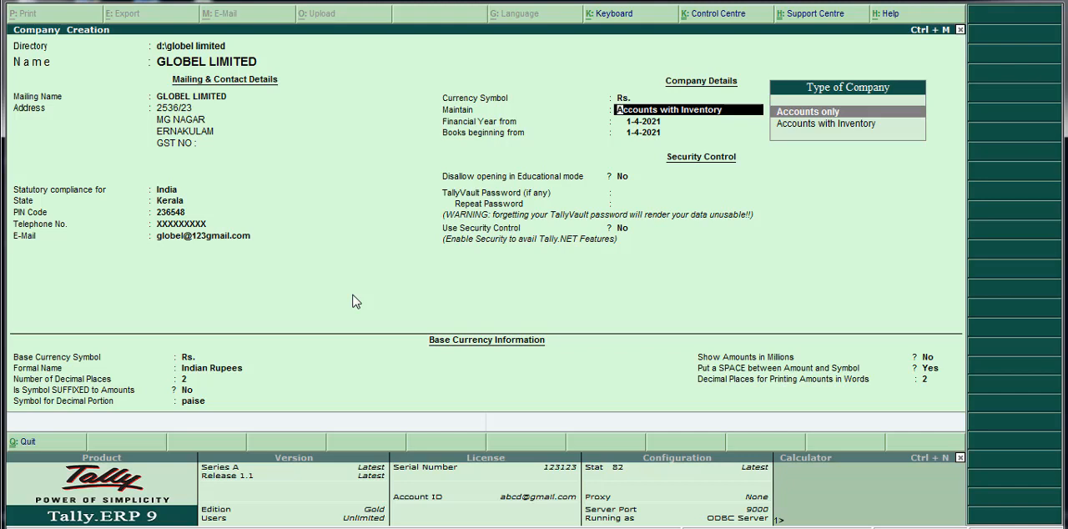
{"action": "key", "text": "Down"}
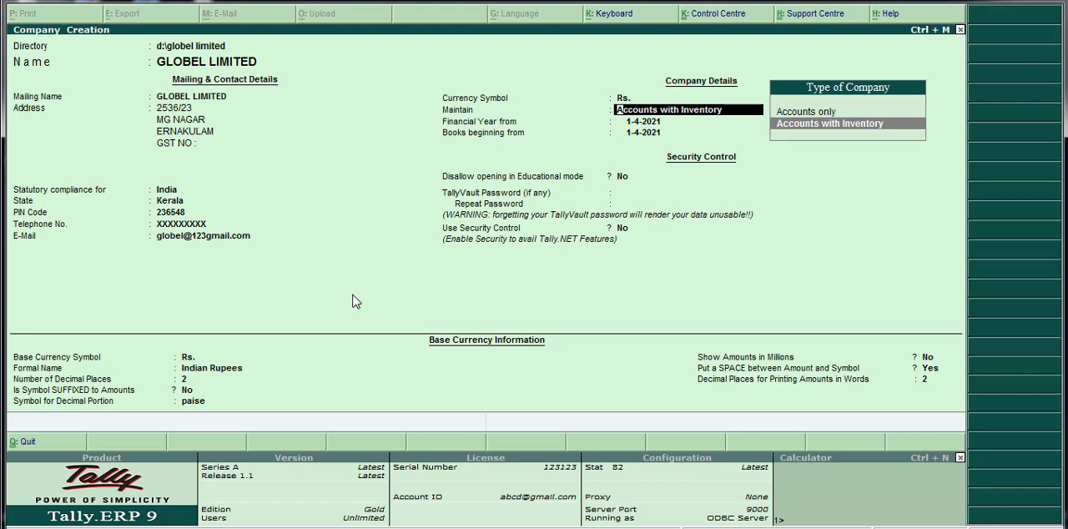
{"action": "key", "text": "Up"}
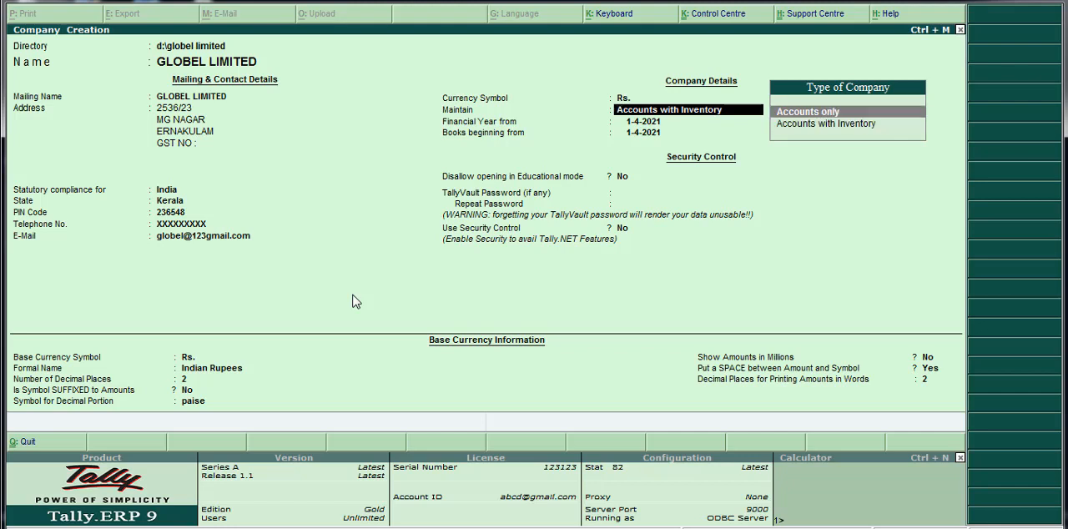
{"action": "key", "text": "Down"}
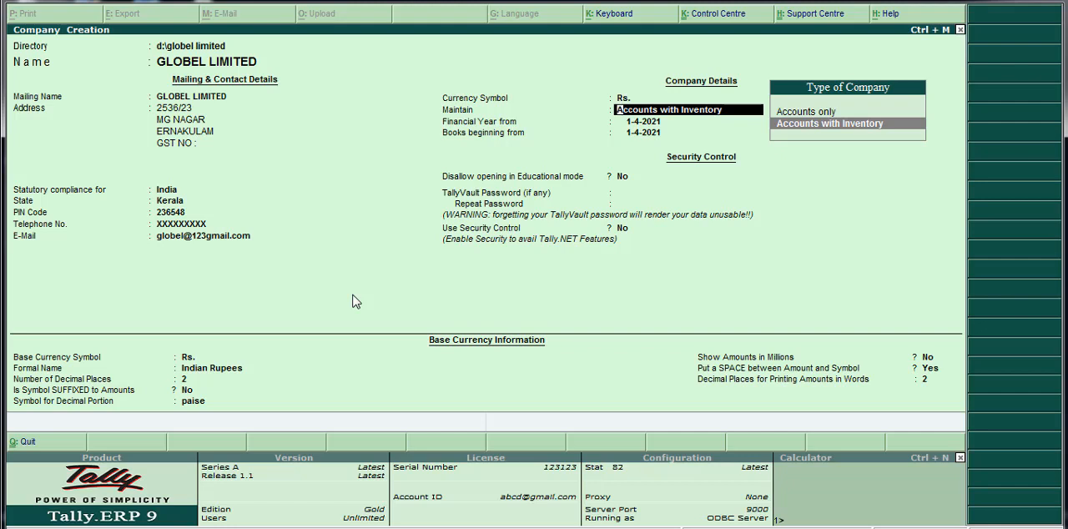
{"action": "left_click", "coordinate": [894, 124]}
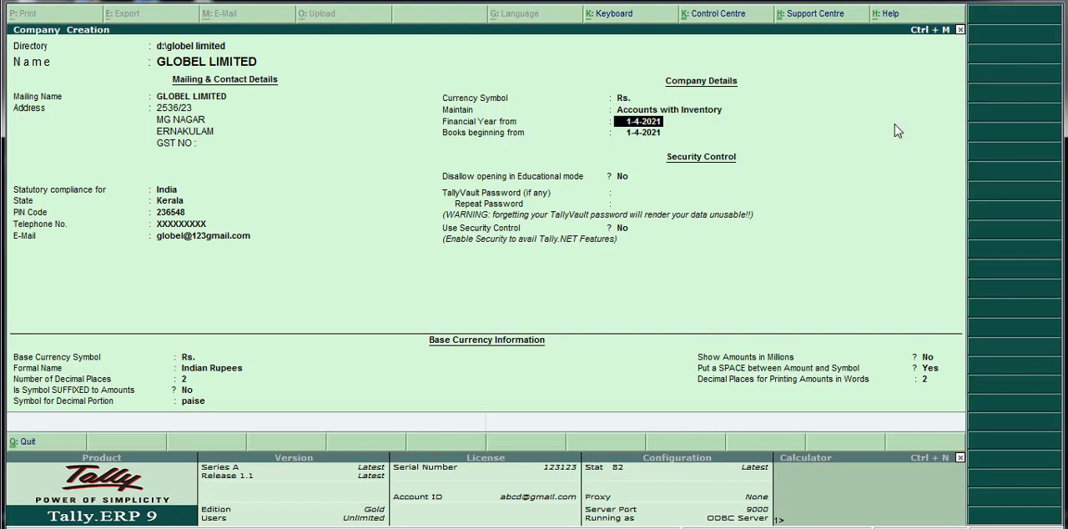
Set the financial year start to 1-4-2021 and keep the same date for the beginning of the books.
{"action": "type", "text": "1"}
{"action": "type", "text": "-42021"}
{"action": "key", "text": "BackSpace"}
{"action": "key", "text": "BackSpace"}
{"action": "key", "text": "BackSpace"}
{"action": "key", "text": "BackSpace"}
{"action": "type", "text": "-2021"}
{"action": "key", "text": "Return"}
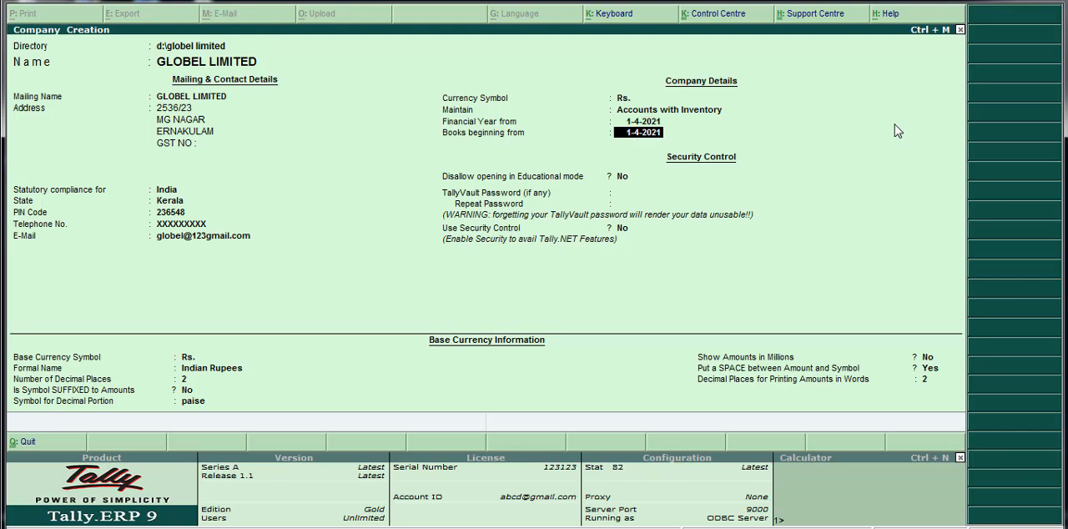
{"action": "key", "text": "Return"}
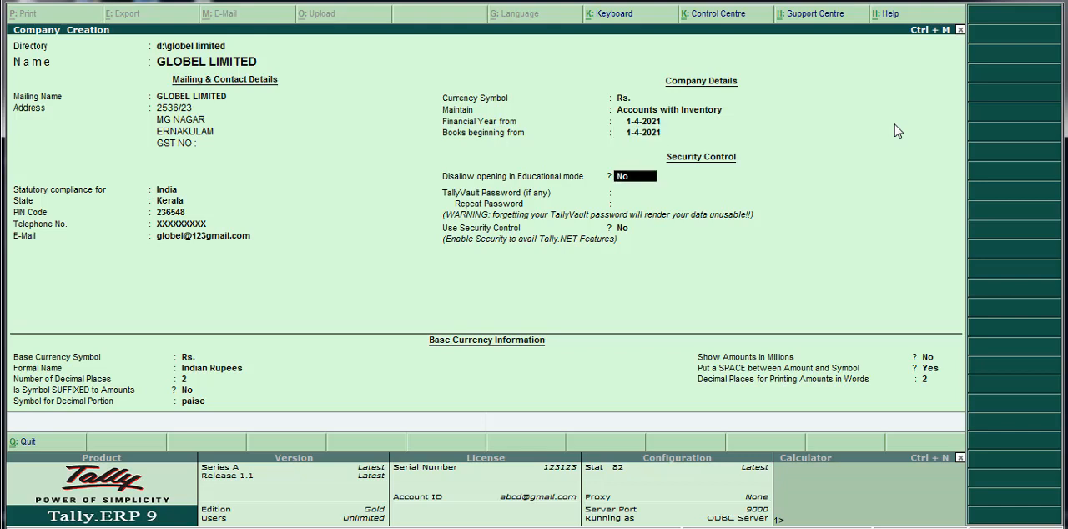
Set and repeat the company's TallyVault password, leaving Disallow opening in Educational mode and Use Security Control at No.
{"action": "key", "text": "Return"}
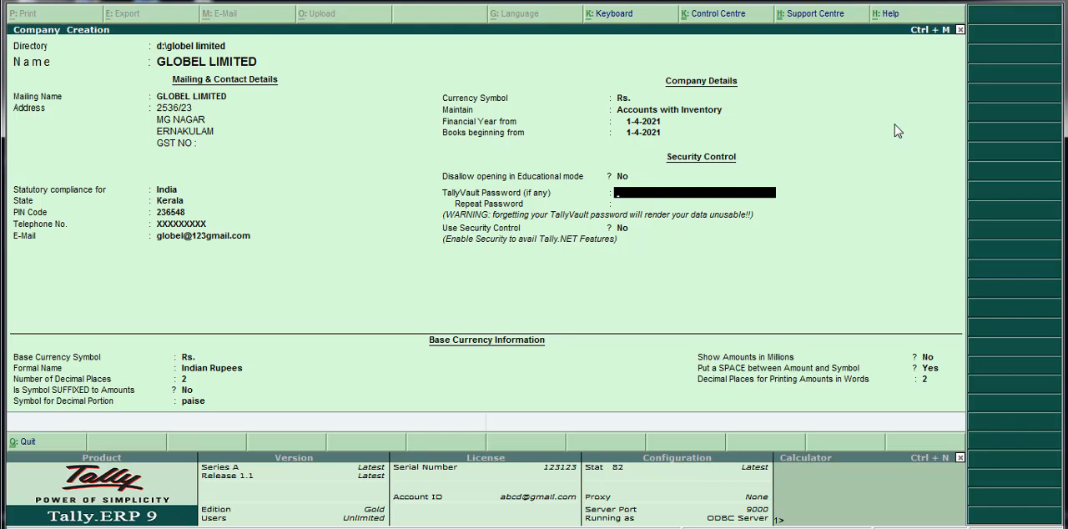
{"action": "key", "text": "Return"}
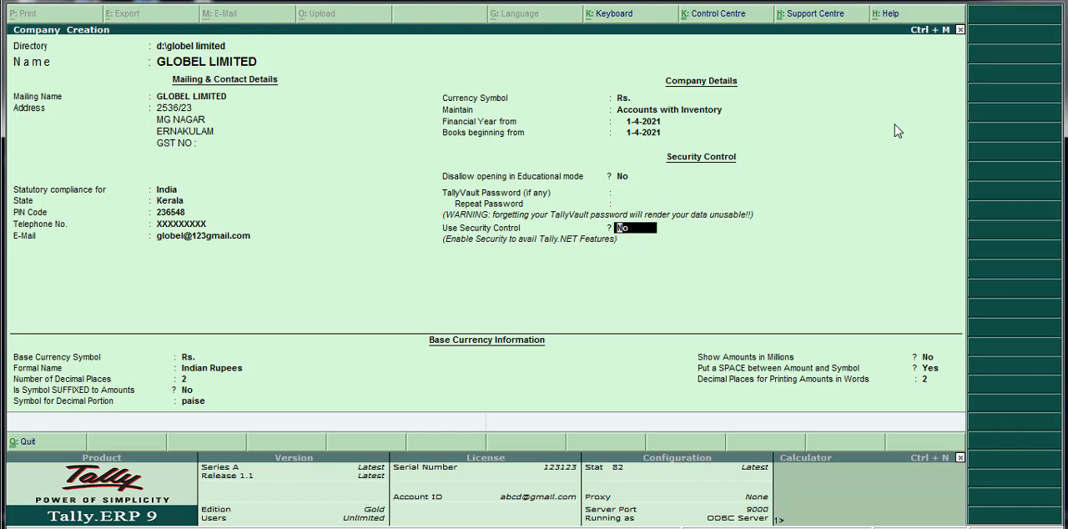
{"action": "key", "text": "BackSpace"}
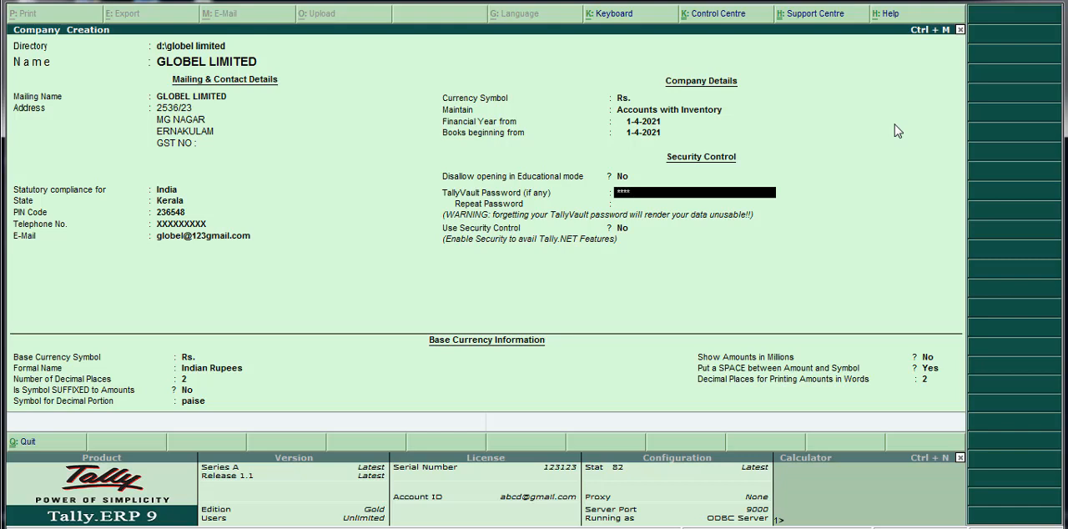
{"action": "key", "text": "Return"}
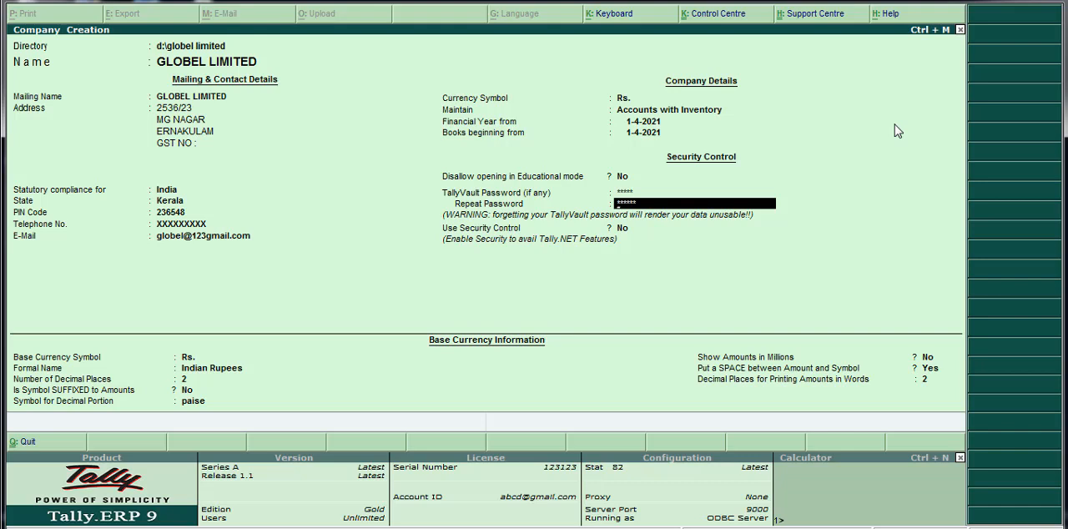
{"action": "key", "text": "BackSpace"}
{"action": "type", "text": "*"}
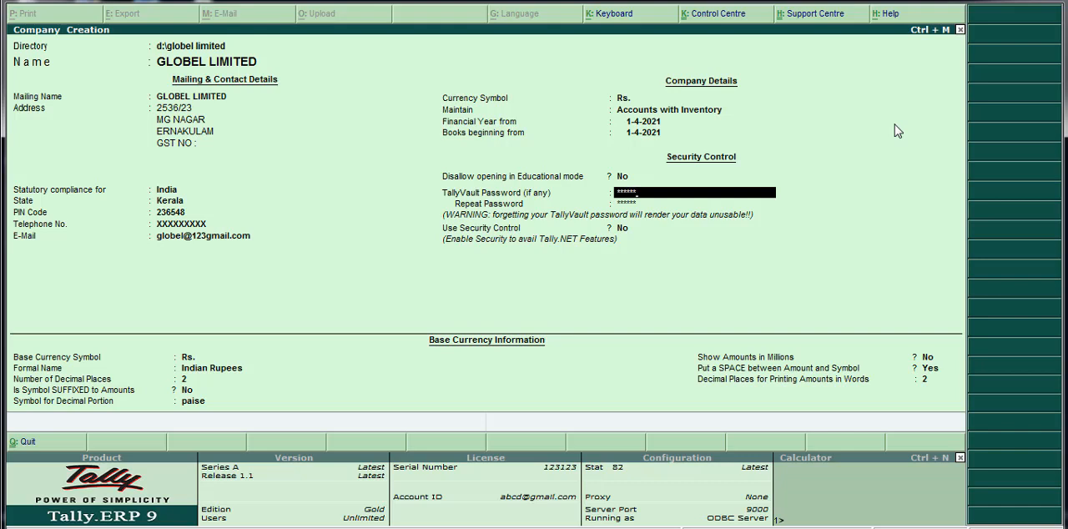
{"action": "key", "text": "Return"}
{"action": "type", "text": "*"}
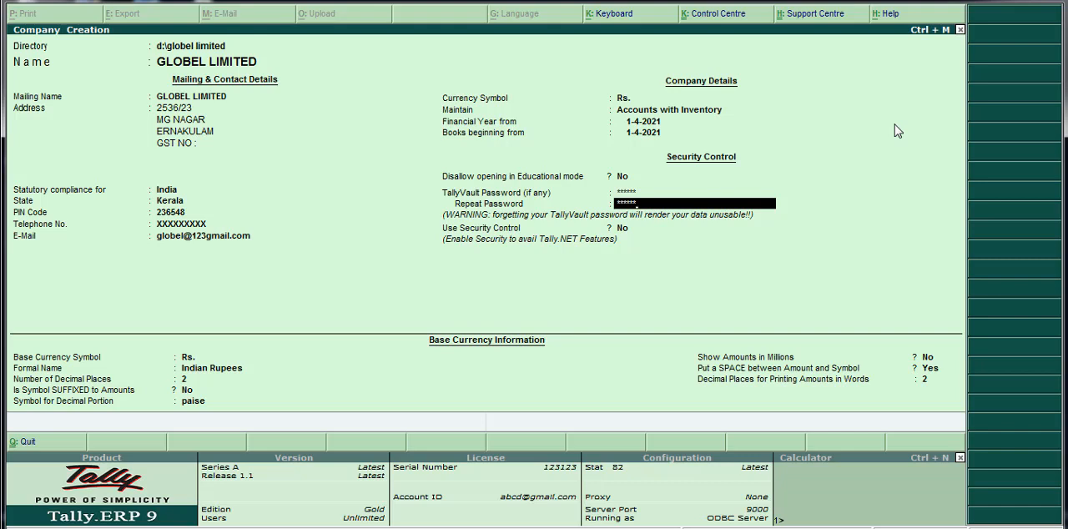
{"action": "key", "text": "Return"}
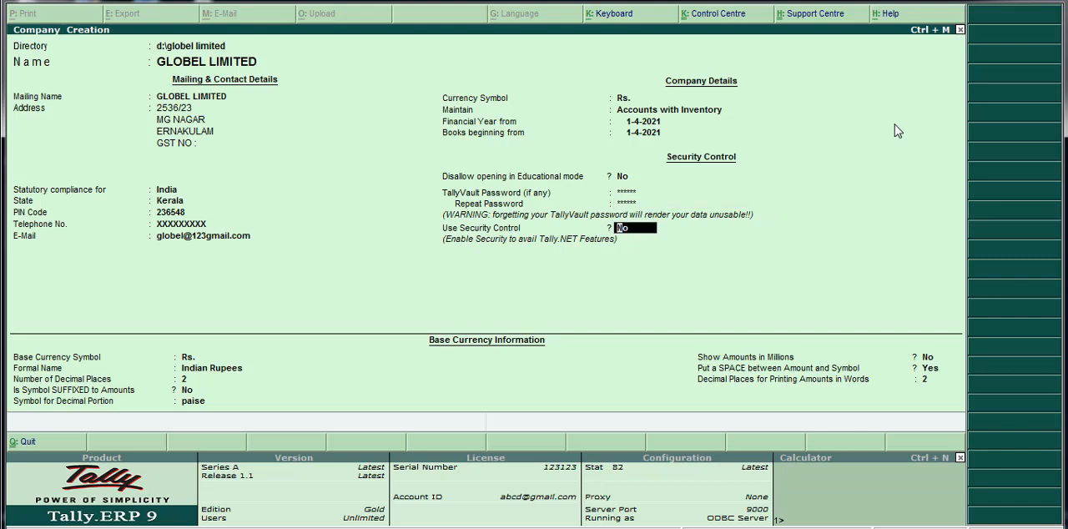
{"action": "key", "text": "Return"}
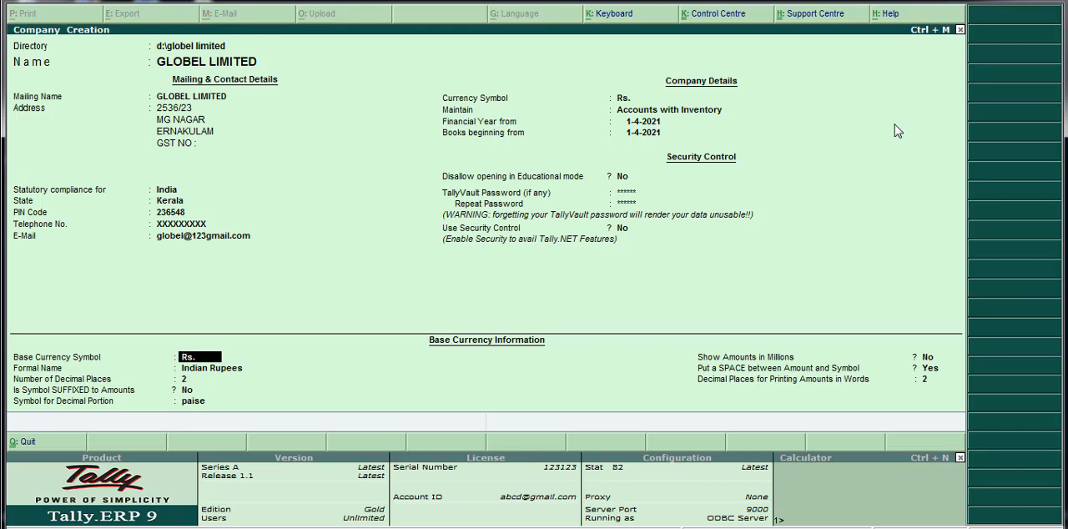
Keep the base currency defaults: Rs., Indian Rupees, 2 decimal places, unsuffixed symbol, paise, no millions, space before amounts and 2 decimals in words.
{"action": "key", "text": "Return"}
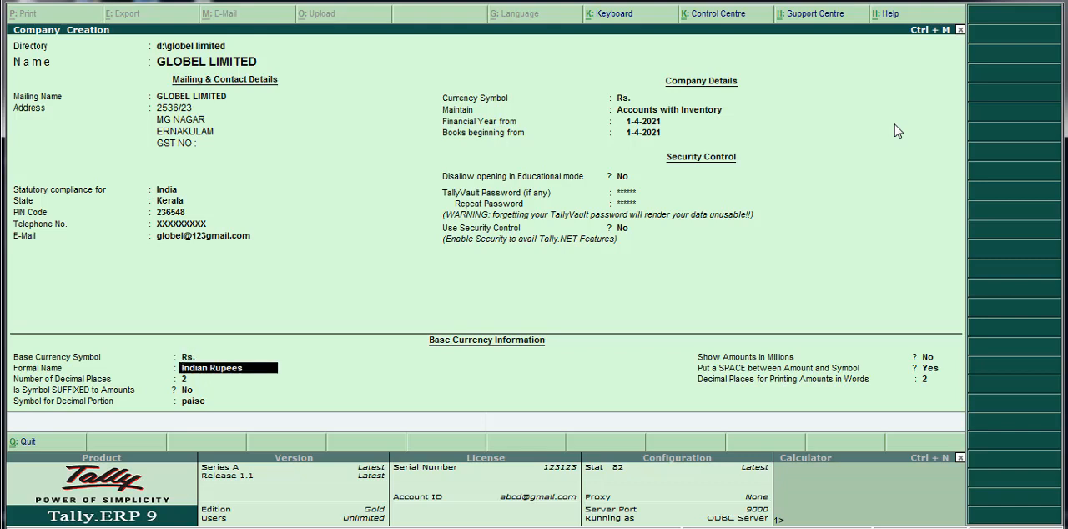
{"action": "key", "text": "Return"}
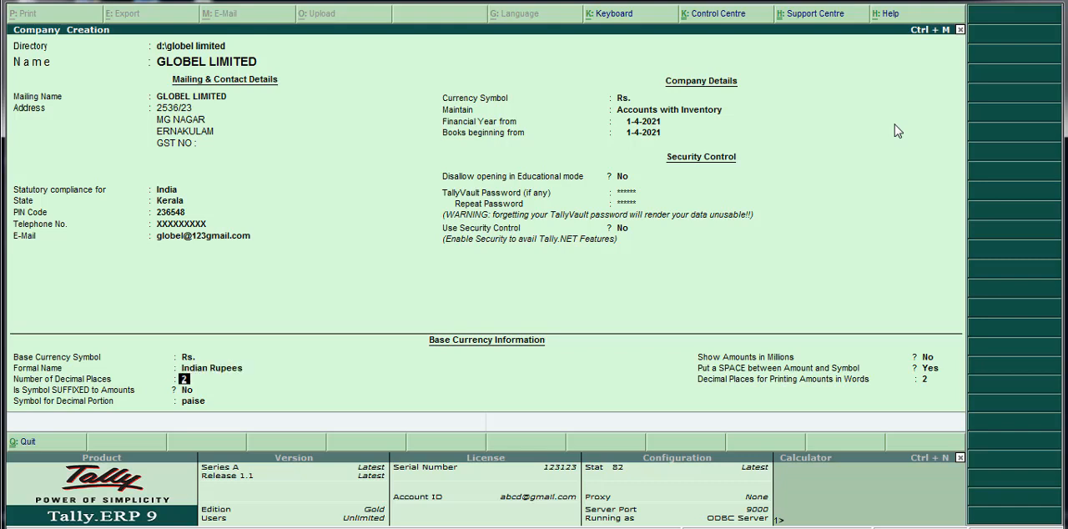
{"action": "key", "text": "Return"}
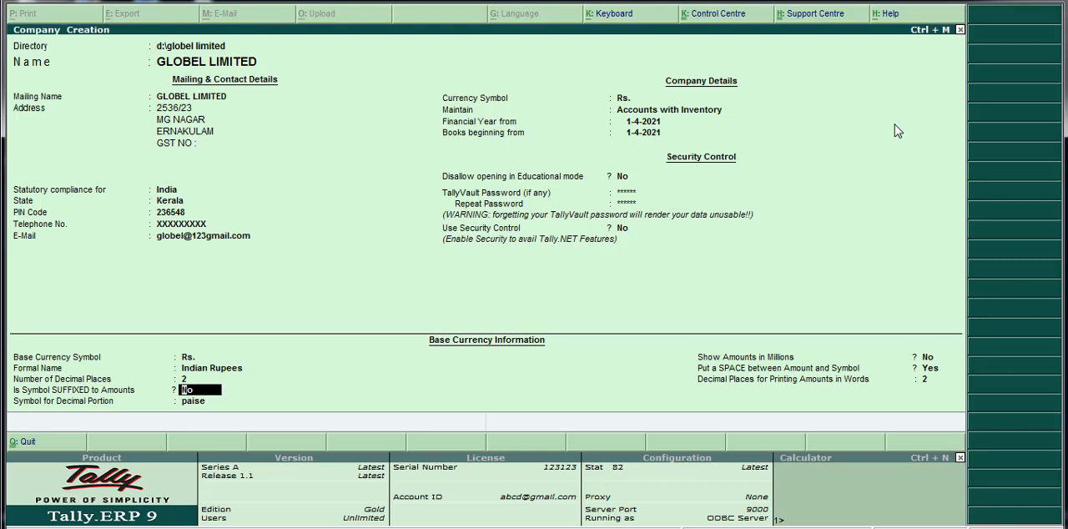
{"action": "key", "text": "Return"}
{"action": "key", "text": "Return"}
{"action": "key", "text": "Return"}
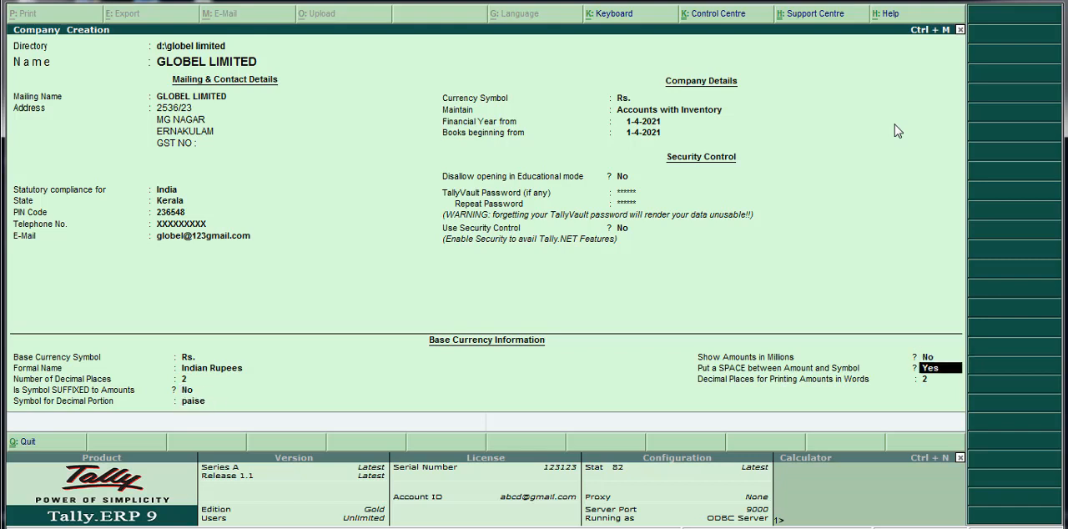
{"action": "key", "text": "Return"}
{"action": "key", "text": "Return"}
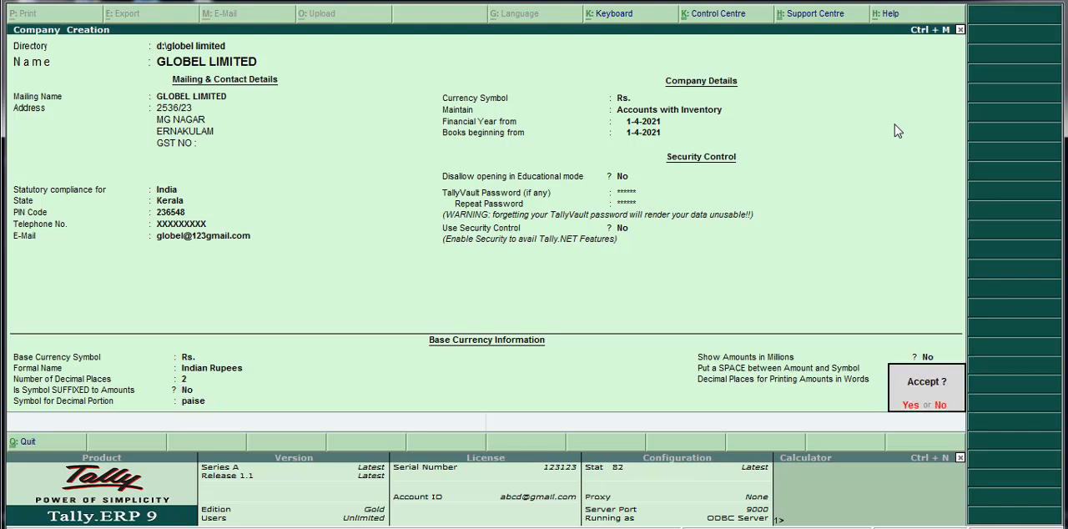
Accept the creation of the company and enter its TallyVault password to open it.
{"action": "left_click", "coordinate": [914, 410]}
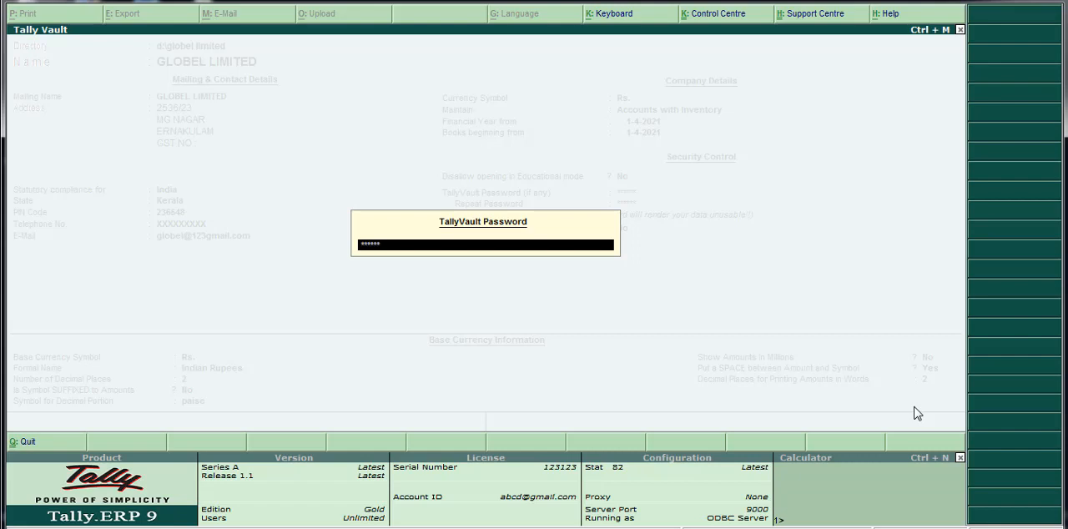
{"action": "key", "text": "Return"}
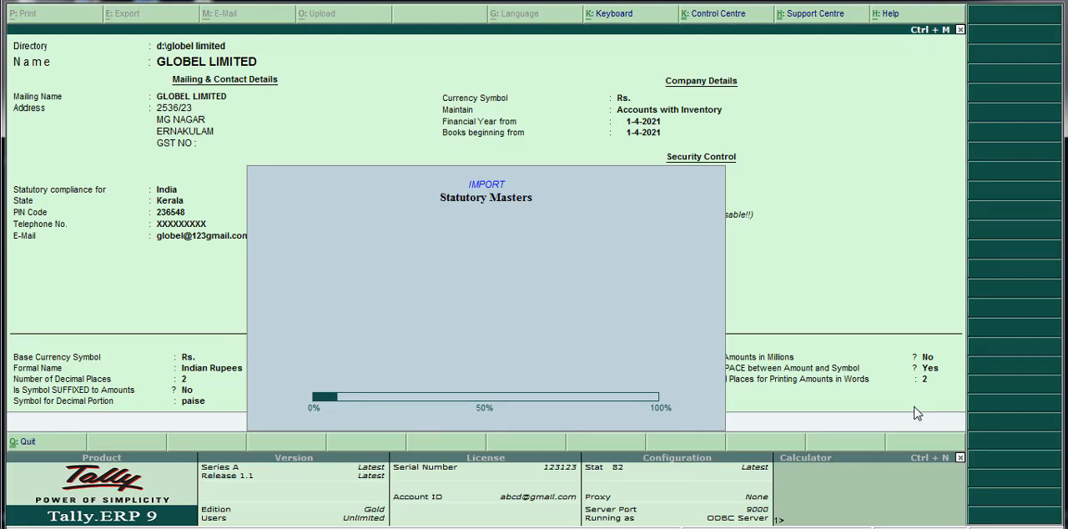